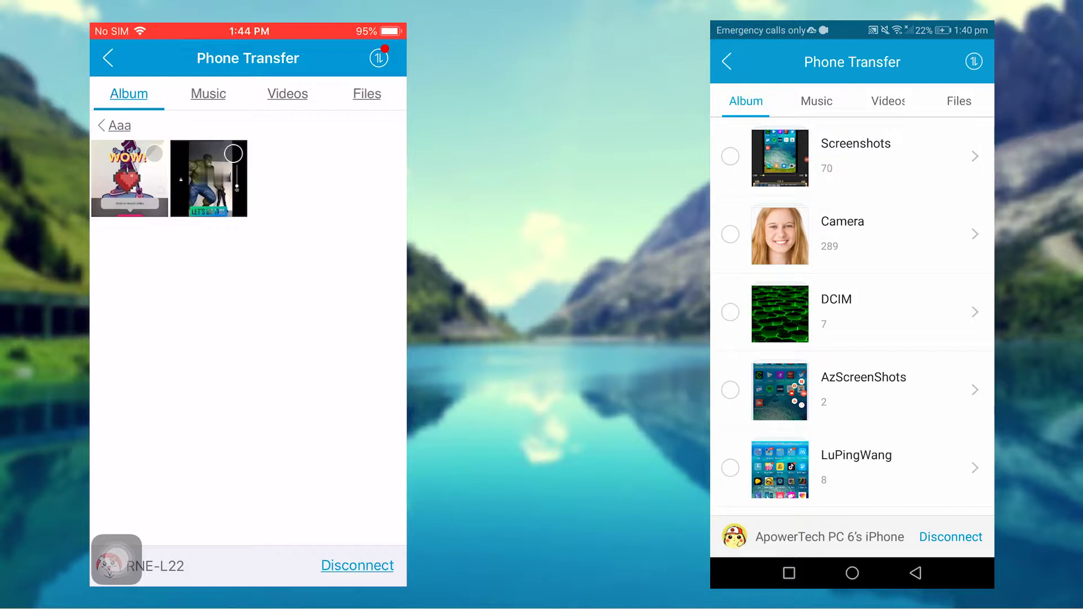
Send both images in the iPhone's Aaa album to the connected RNE-L22 phone
{"action": "left_click", "coordinate": [154, 153]}
{"action": "left_click", "coordinate": [233, 153]}
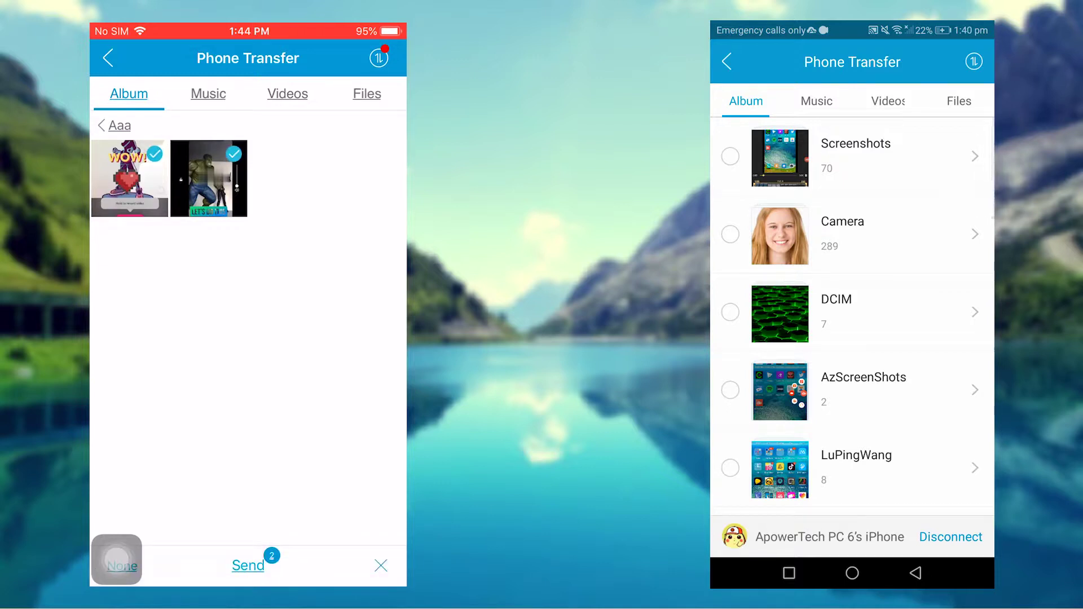
{"action": "left_click", "coordinate": [248, 566]}
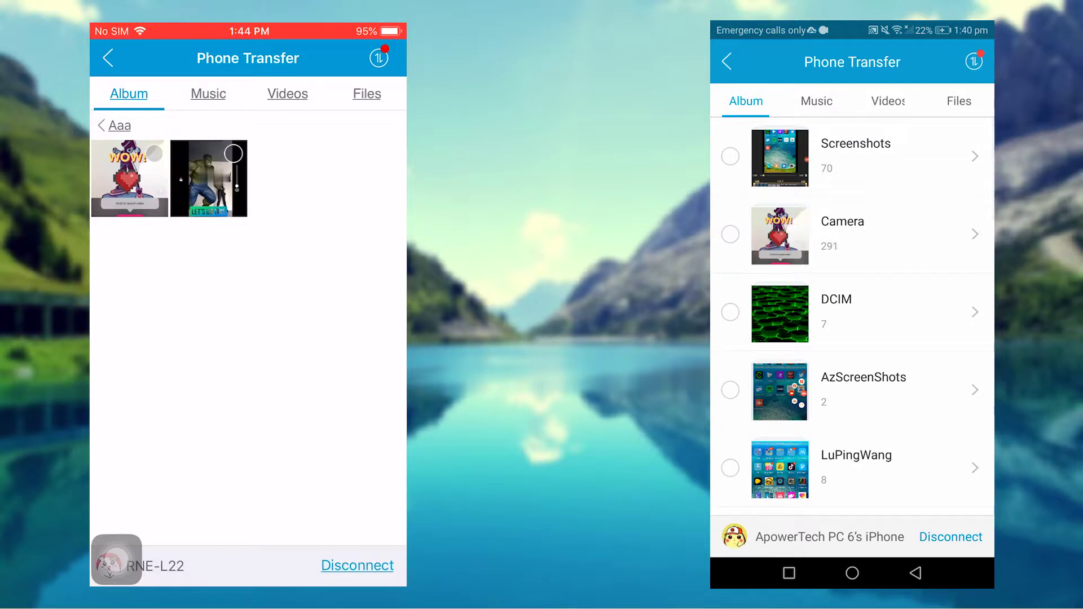
Check the Android phone's transfer history, then view the received images full screen in its Camera album
{"action": "left_click", "coordinate": [973, 61]}
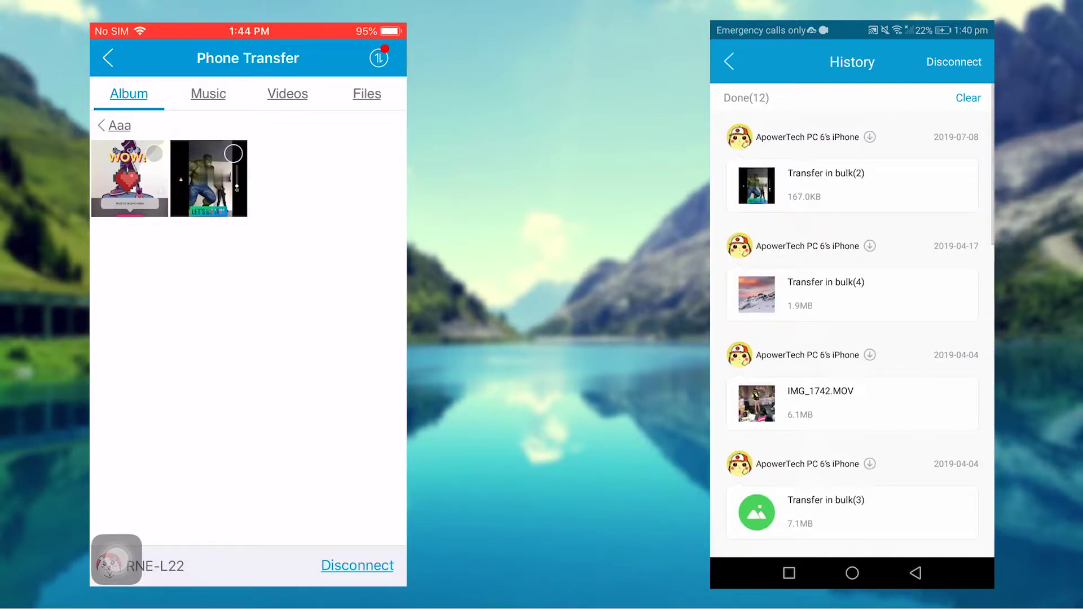
{"action": "left_click", "coordinate": [729, 62]}
{"action": "left_click", "coordinate": [815, 237]}
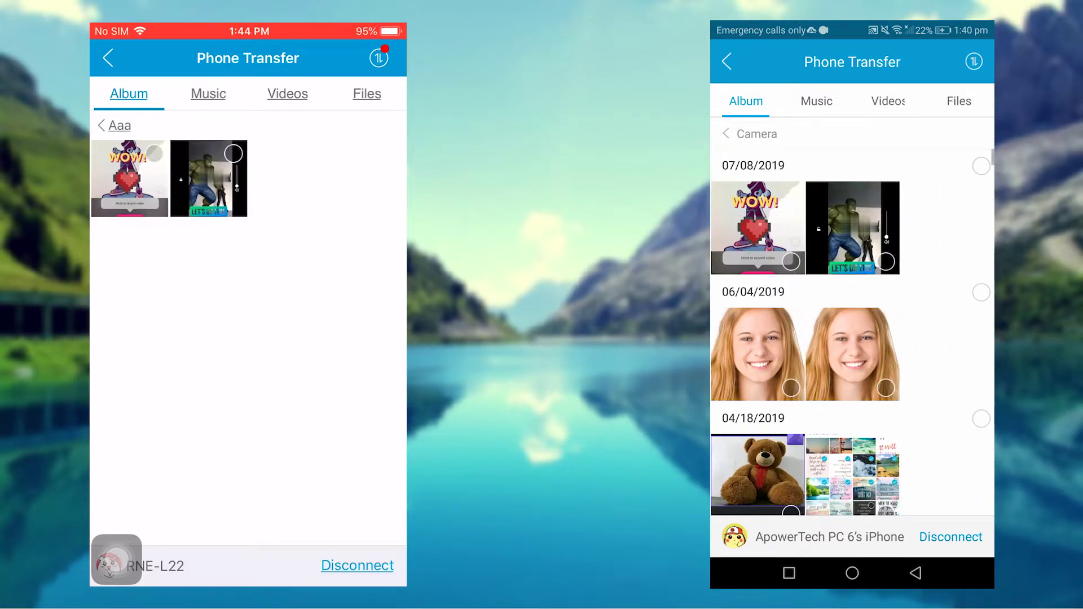
{"action": "left_click", "coordinate": [757, 228]}
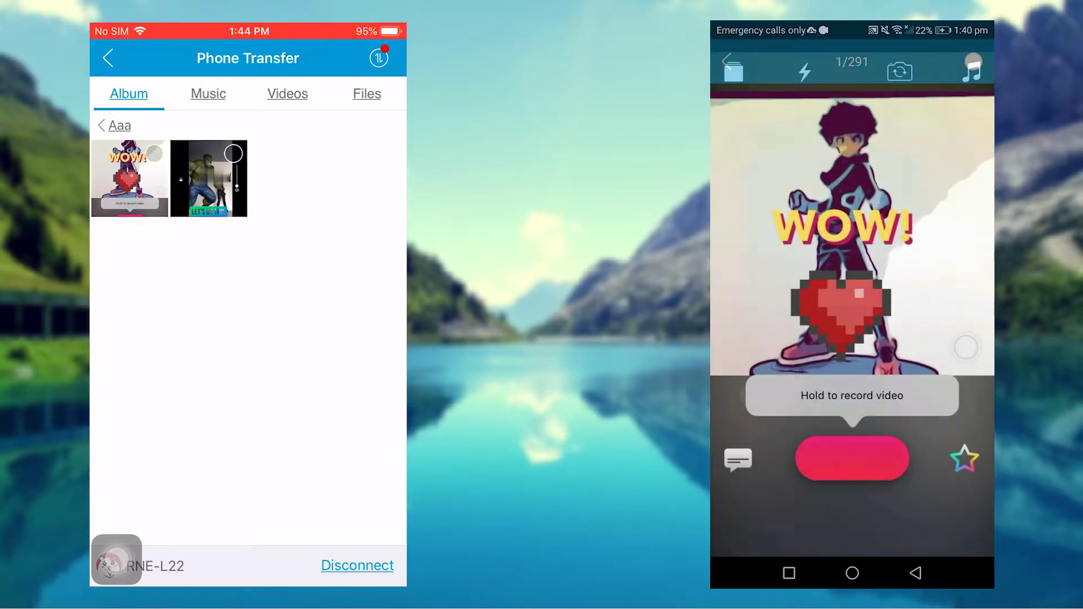
{"action": "left_click_drag", "start_coordinate": [925, 315], "coordinate": [853, 316]}
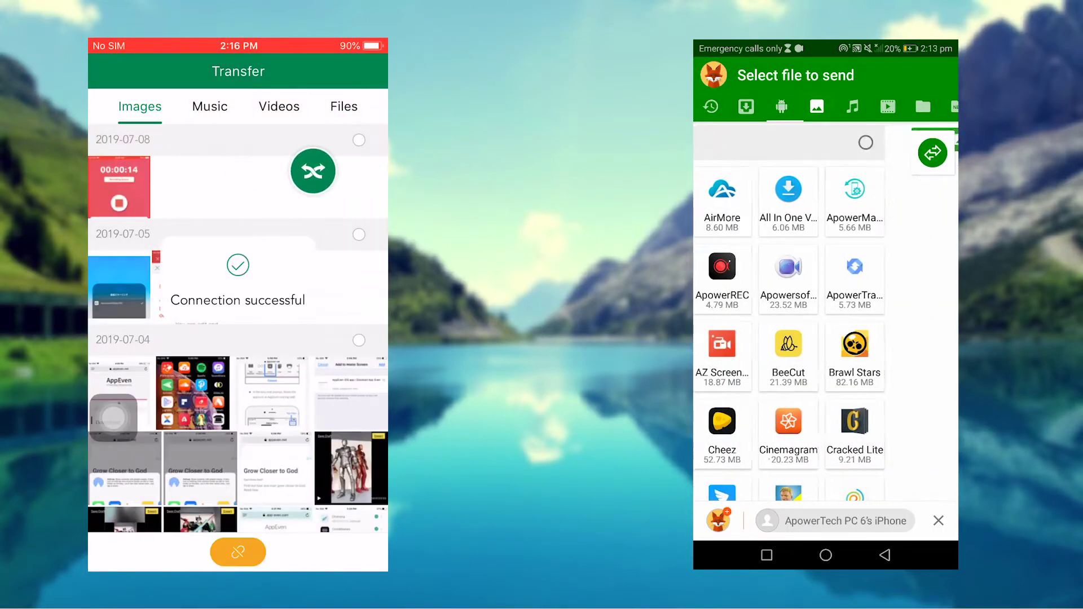
Display the Android phone's images, and send the two purple cartoon character pictures above the 2019-06-27 group from the iPhone
{"action": "left_click", "coordinate": [817, 106]}
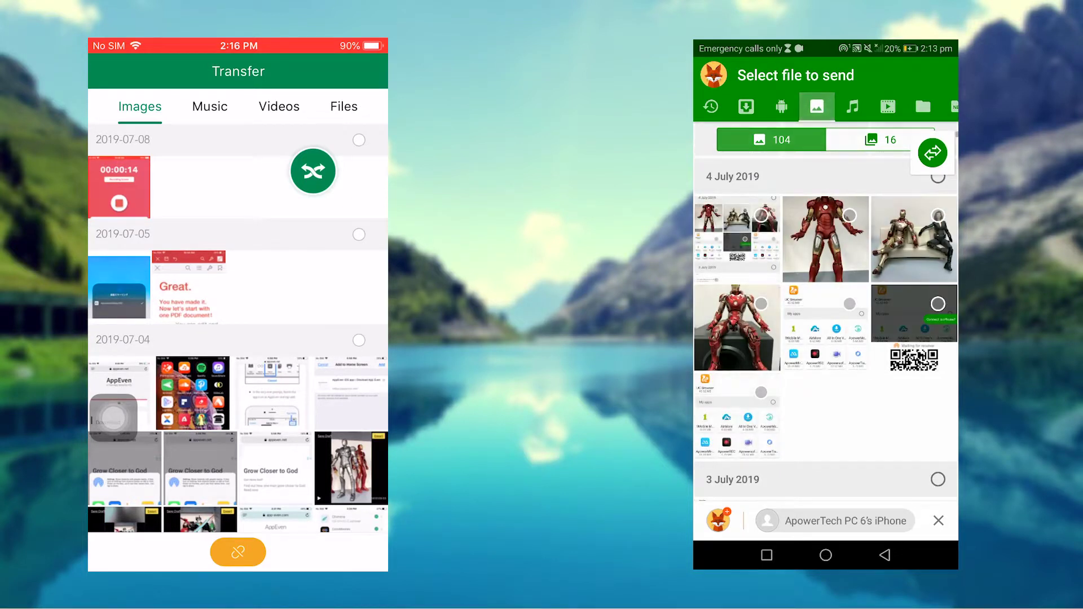
{"action": "scroll", "coordinate": [238, 327], "scroll_direction": "down", "scroll_amount": 15}
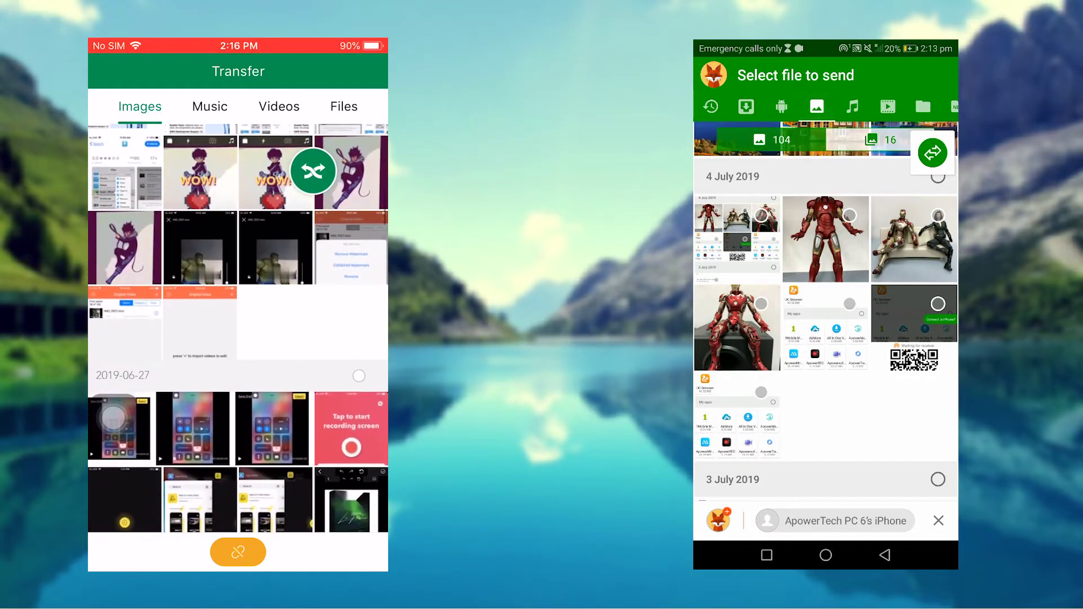
{"action": "scroll", "coordinate": [237, 328], "scroll_direction": "up", "scroll_amount": 2}
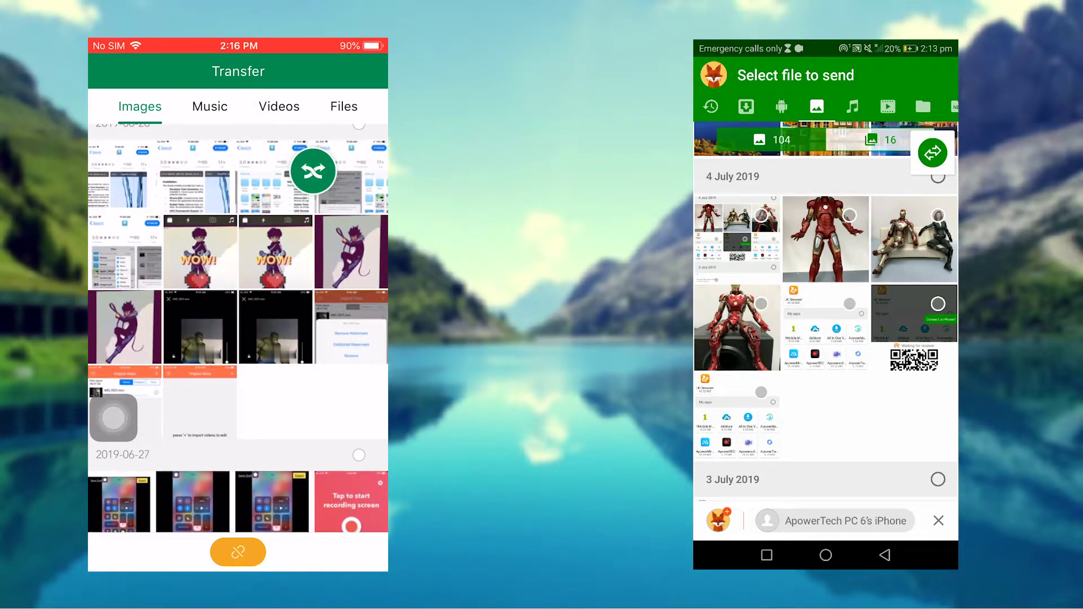
{"action": "left_click", "coordinate": [125, 327]}
{"action": "left_click", "coordinate": [351, 252]}
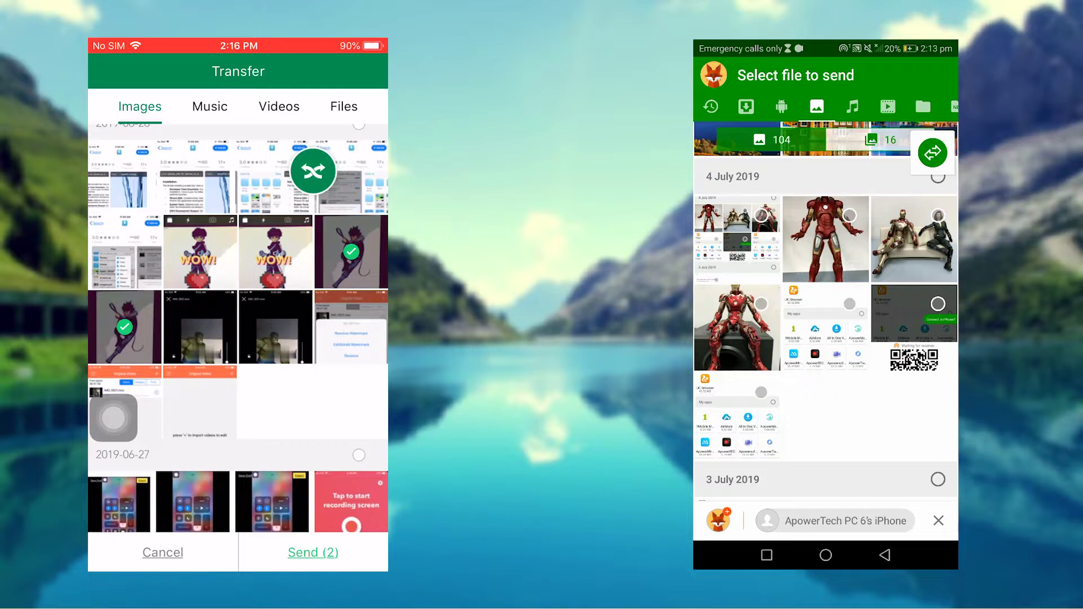
{"action": "left_click", "coordinate": [313, 552]}
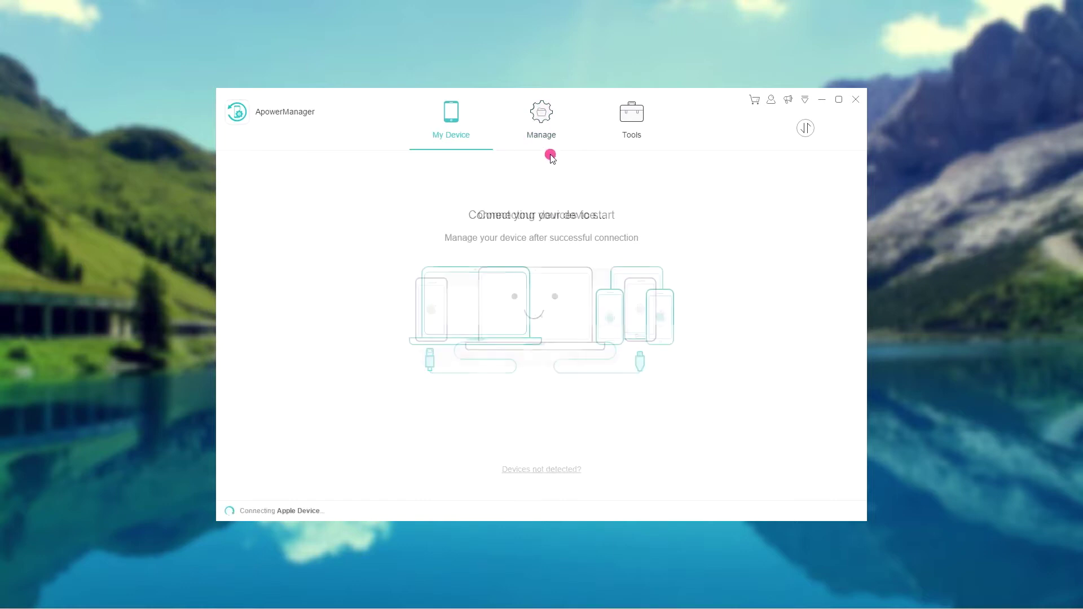
Open the Camera Roll album among the connected iPhone's photos in ApowerManager
{"action": "left_click", "coordinate": [544, 134]}
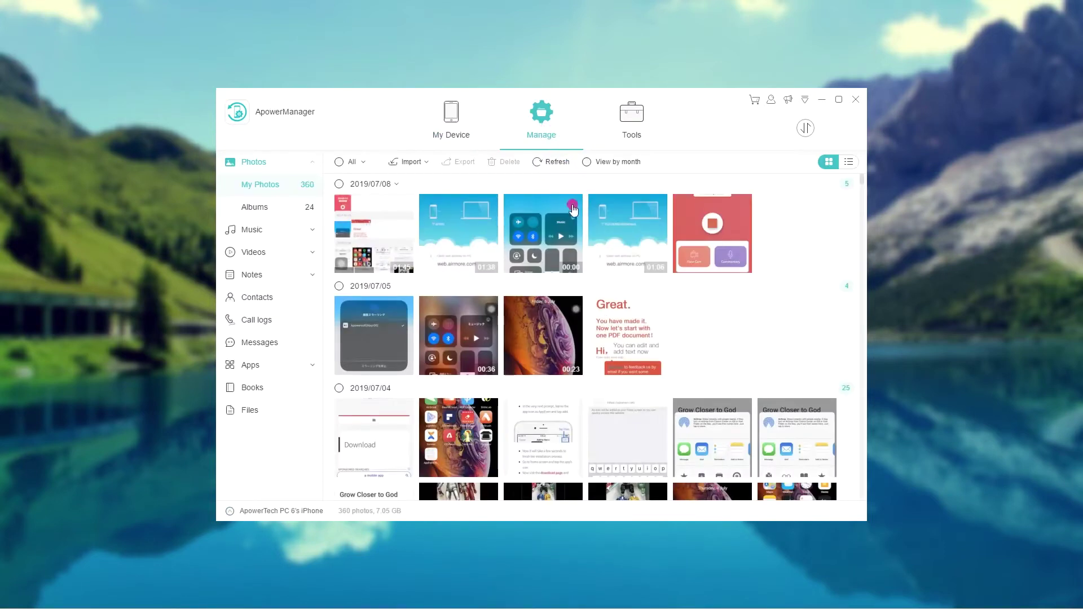
{"action": "left_click", "coordinate": [294, 208]}
{"action": "left_click", "coordinate": [371, 214]}
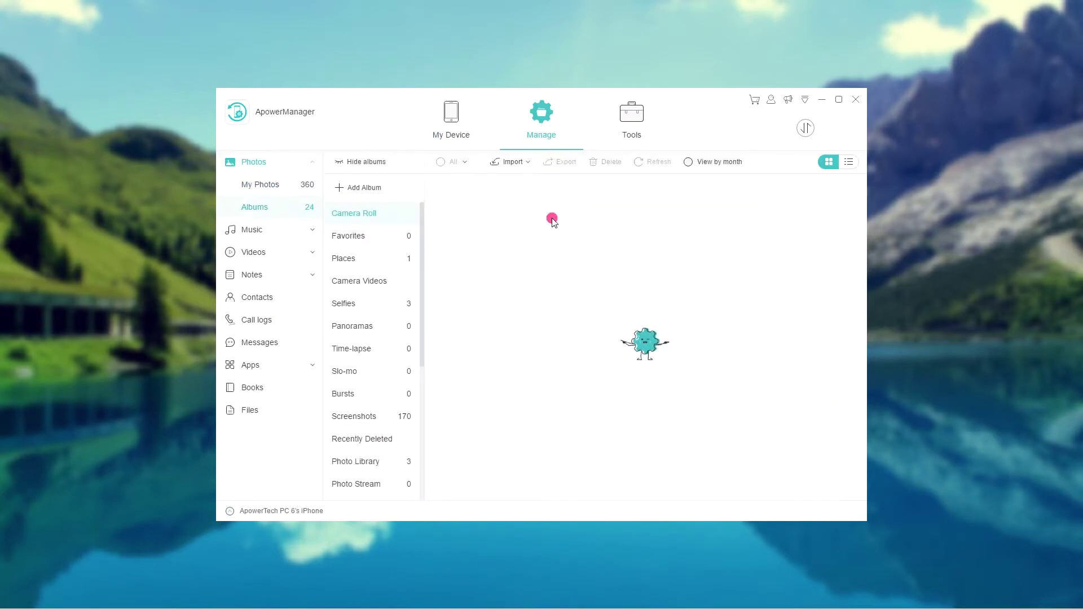
Export the two green figure photos dated 2019/06/28 from the Camera Roll to the Desktop and dismiss the transfer list
{"action": "scroll", "coordinate": [621, 248], "scroll_direction": "down", "scroll_amount": 5}
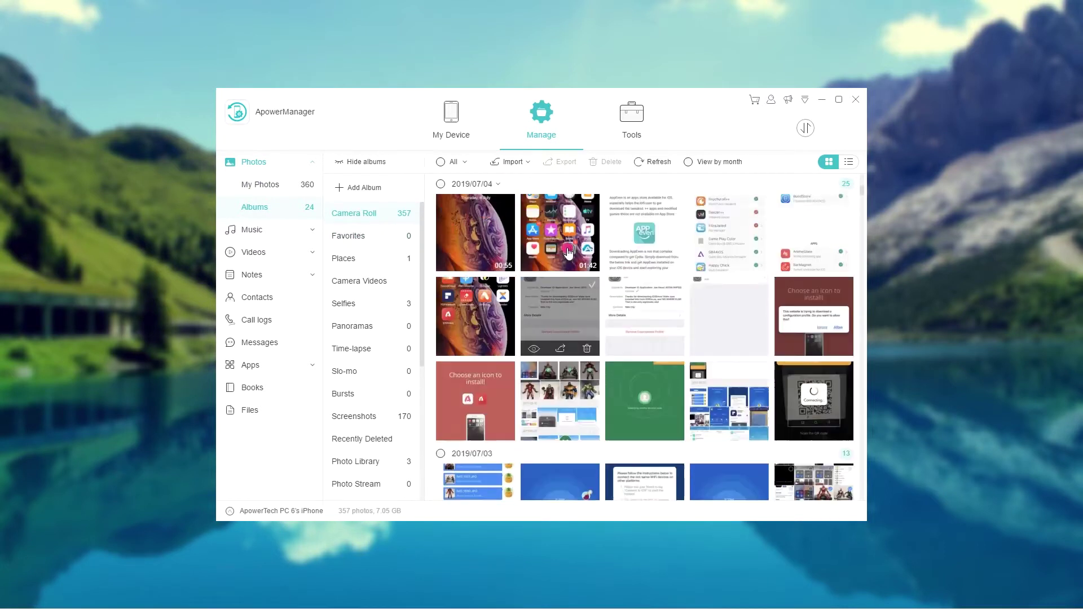
{"action": "scroll", "coordinate": [588, 336], "scroll_direction": "down", "scroll_amount": 10}
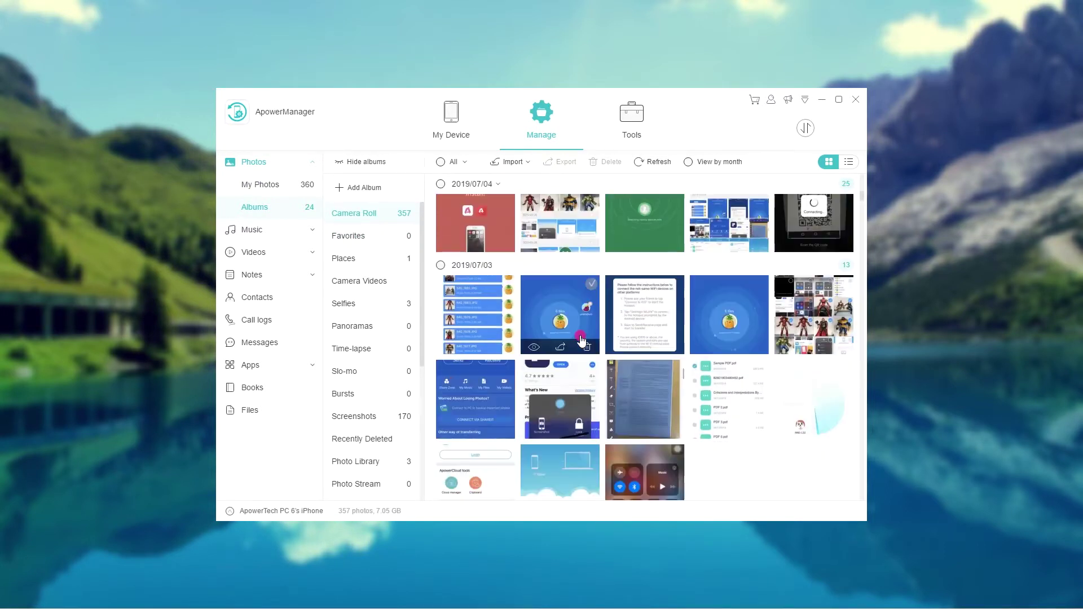
{"action": "scroll", "coordinate": [588, 336], "scroll_direction": "down", "scroll_amount": 10}
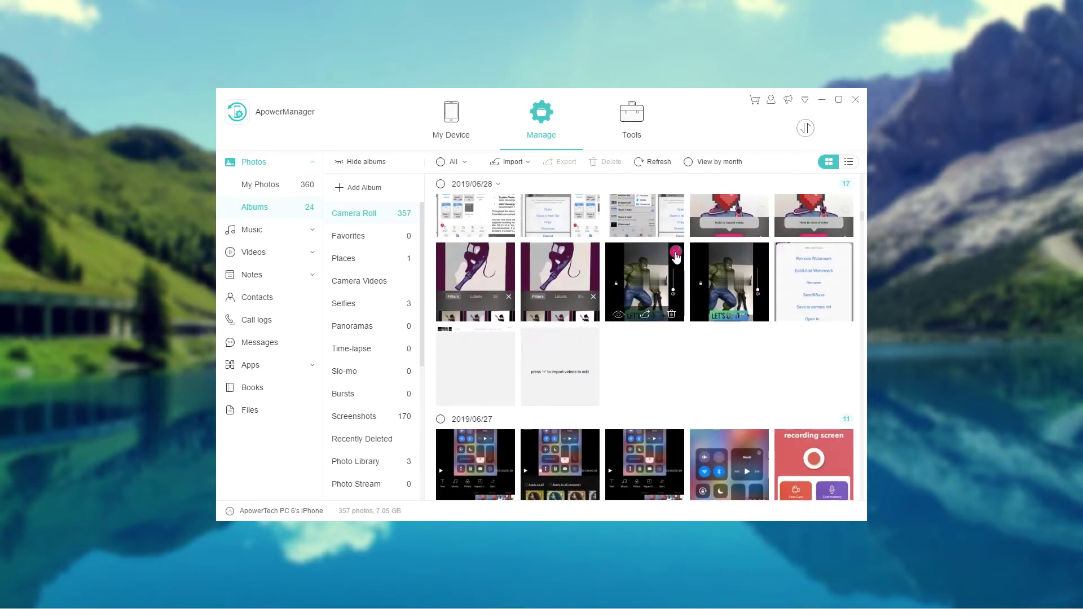
{"action": "left_click", "coordinate": [676, 253]}
{"action": "left_click", "coordinate": [760, 253]}
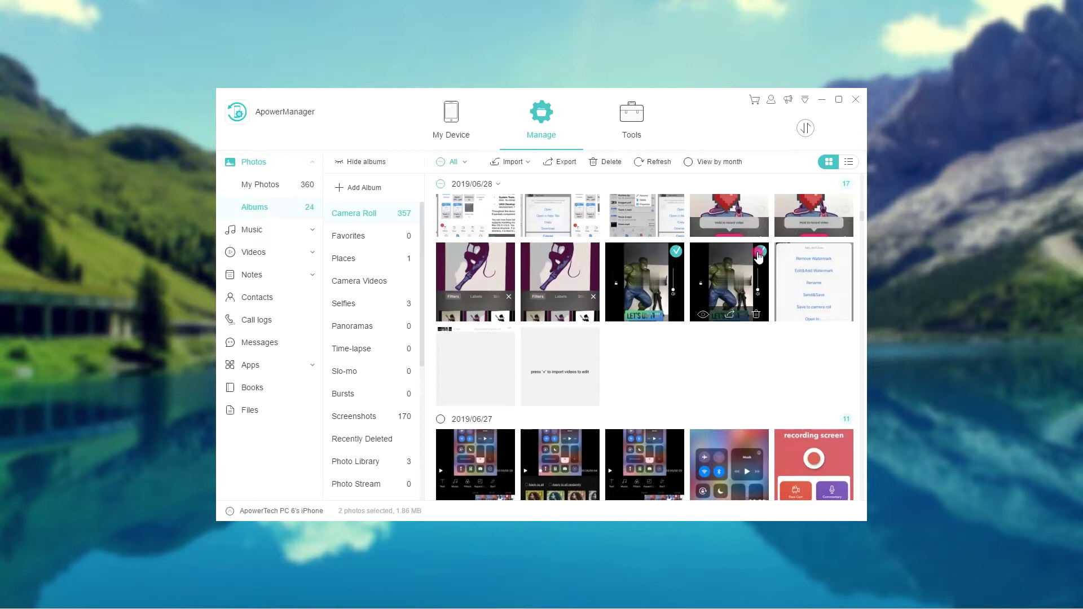
{"action": "left_click", "coordinate": [561, 163]}
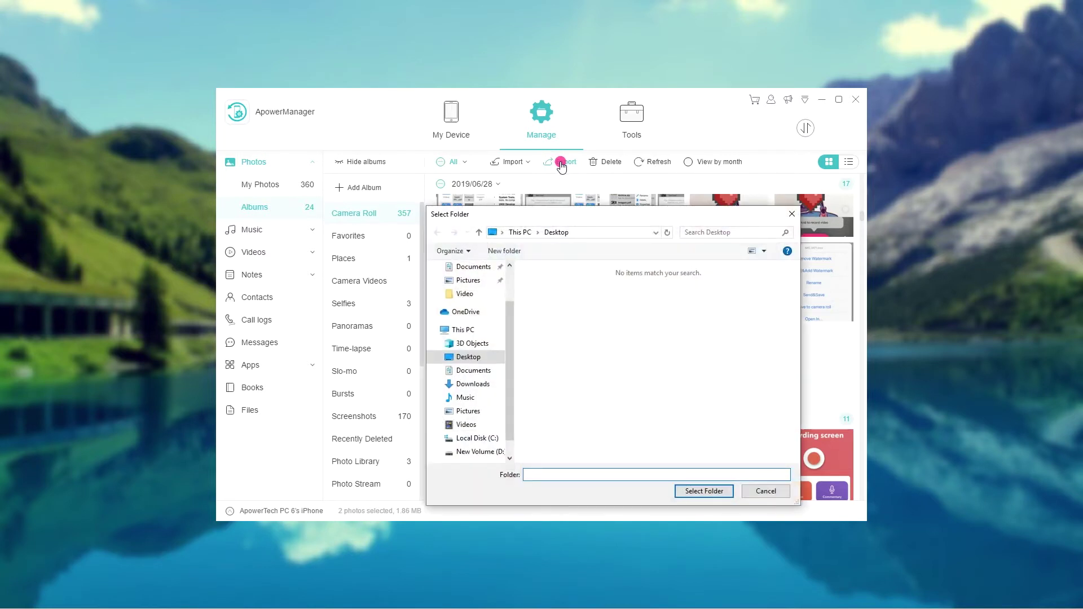
{"action": "left_click", "coordinate": [699, 491]}
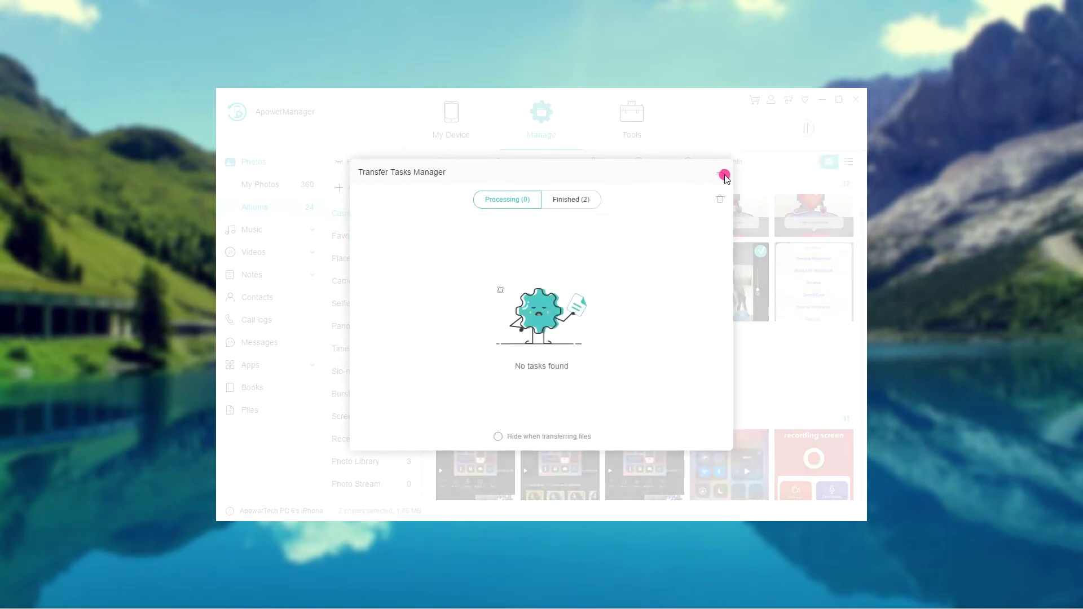
{"action": "left_click", "coordinate": [725, 175]}
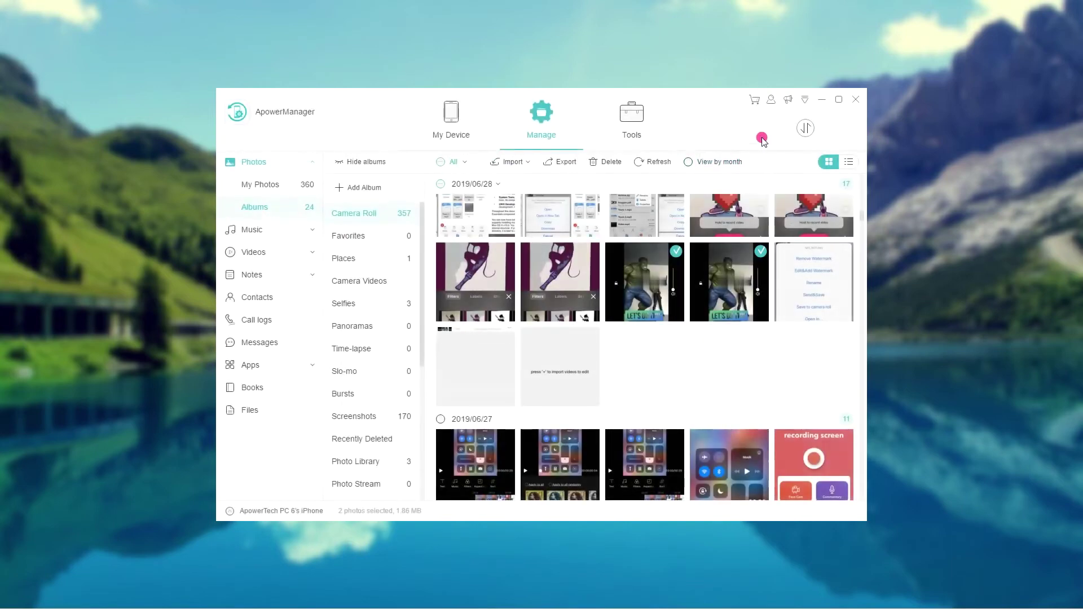
Return to the iPhone's device overview and disconnect the iPhone from the computer
{"action": "left_click", "coordinate": [457, 137]}
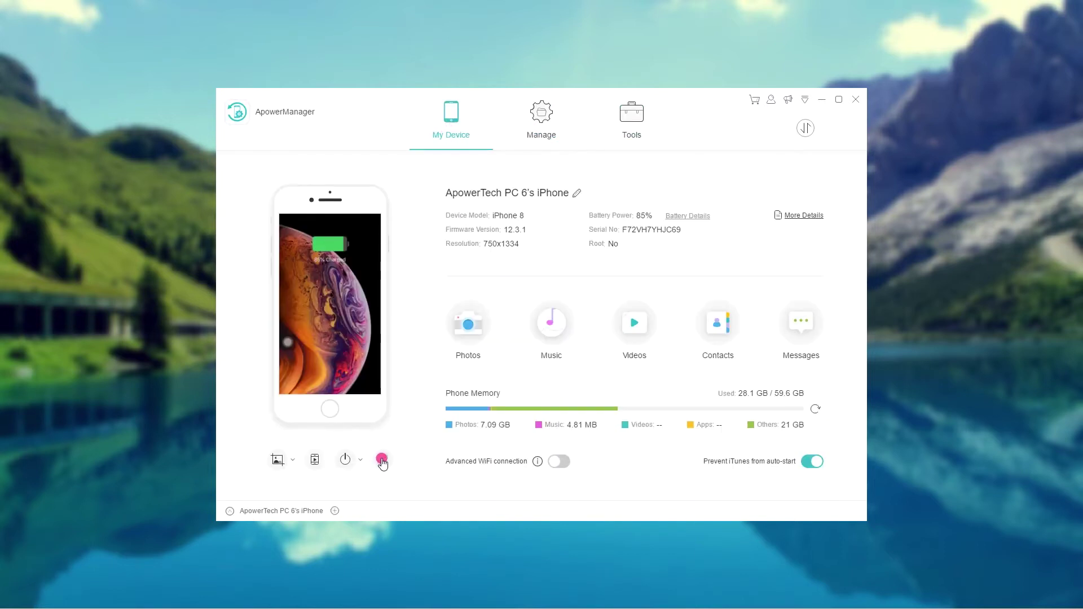
{"action": "left_click", "coordinate": [383, 460]}
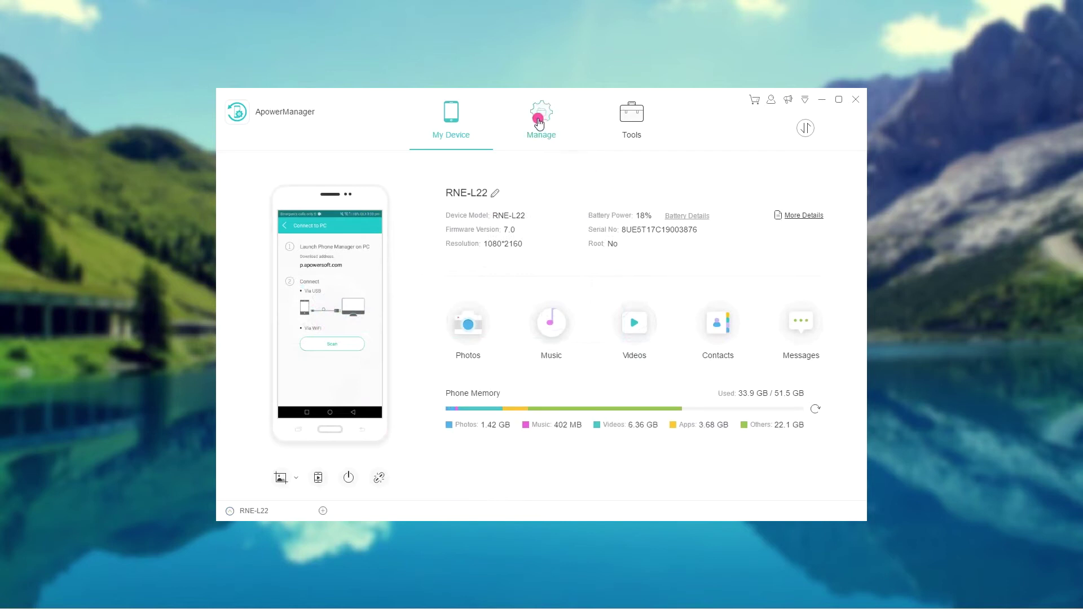
Import IMG_2118 and IMG_2132 from the Desktop's Camera_photo folder into the RNE-L22's photos and dismiss the transfer list
{"action": "left_click", "coordinate": [538, 121]}
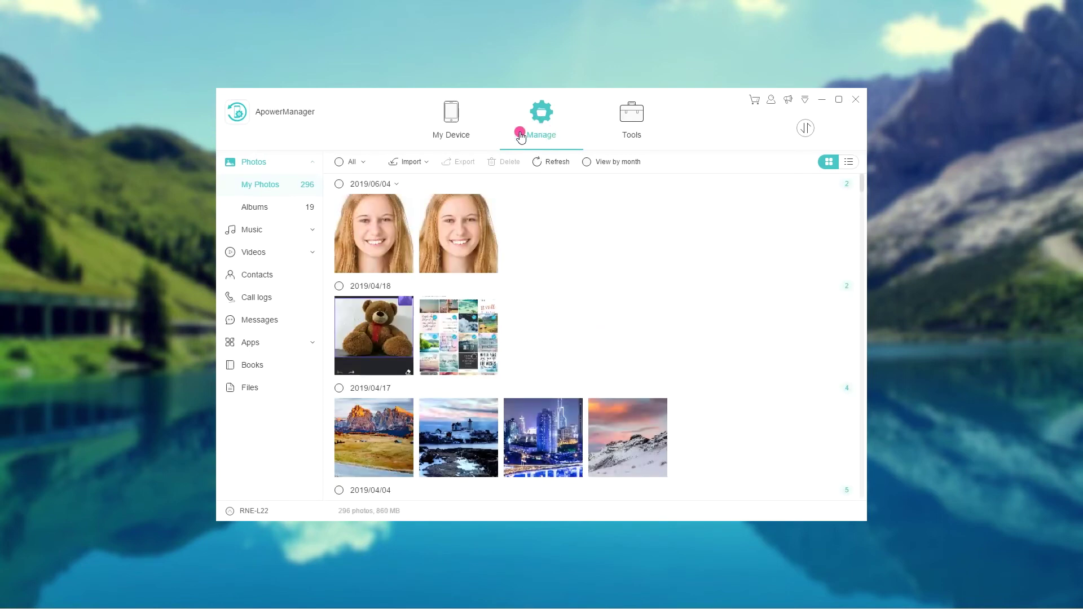
{"action": "left_click", "coordinate": [414, 163]}
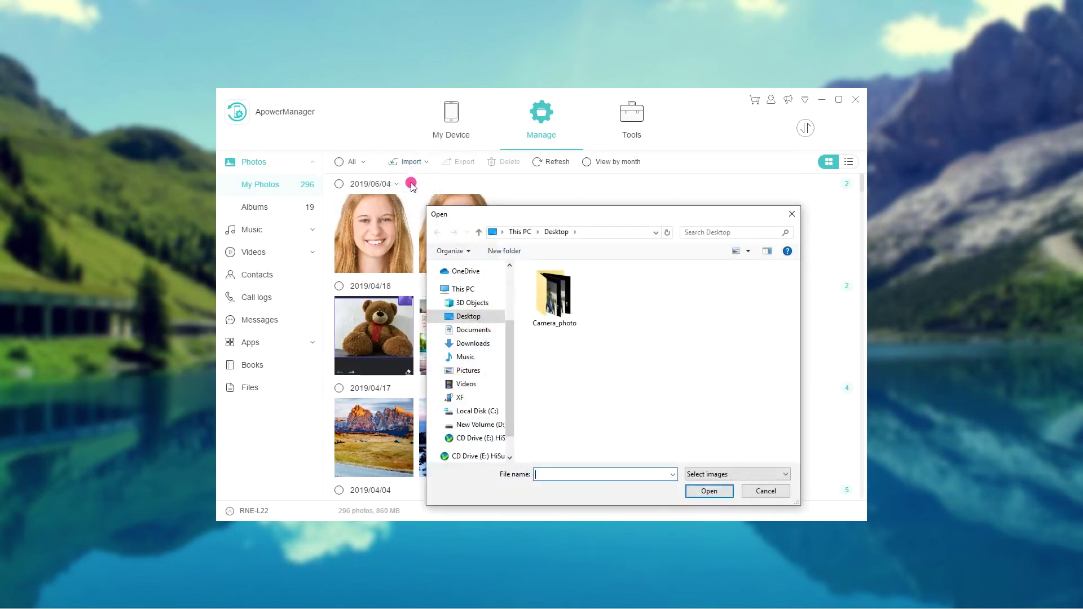
{"action": "double_click", "coordinate": [553, 295]}
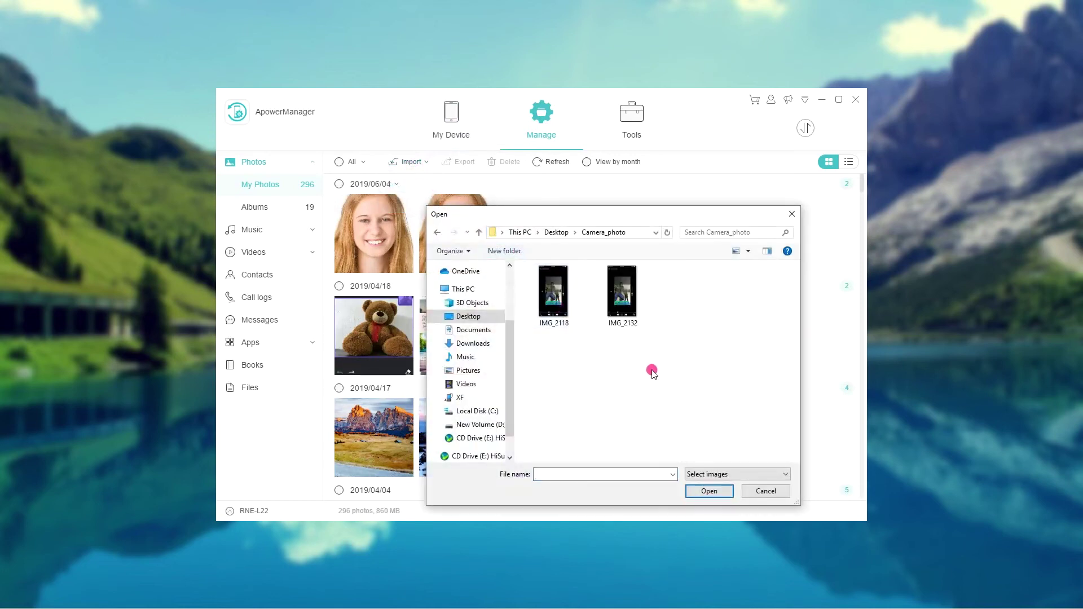
{"action": "left_click_drag", "start_coordinate": [630, 374], "coordinate": [547, 302]}
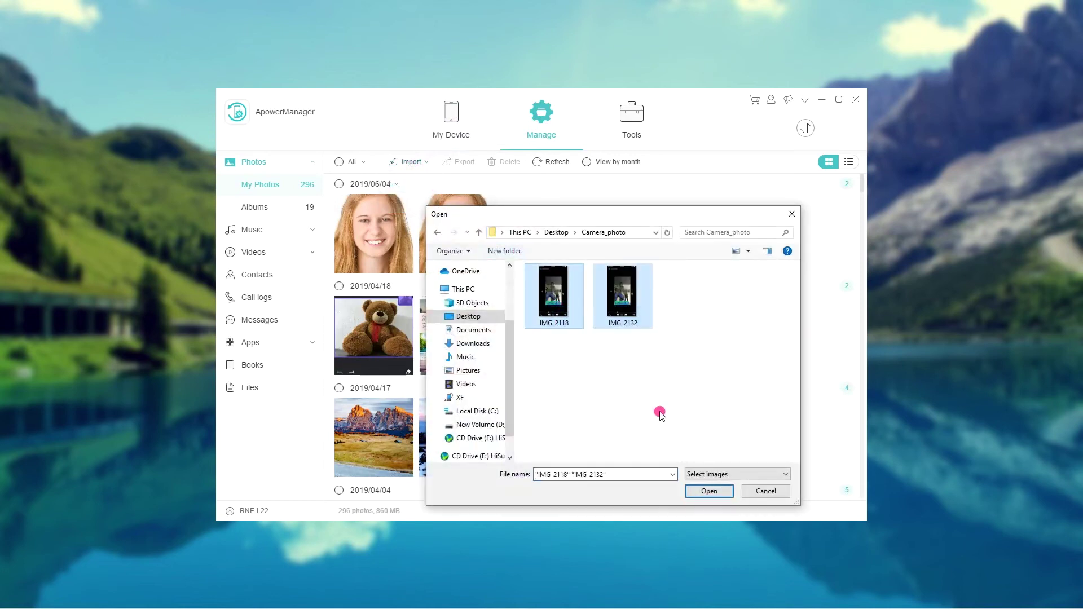
{"action": "left_click", "coordinate": [709, 492]}
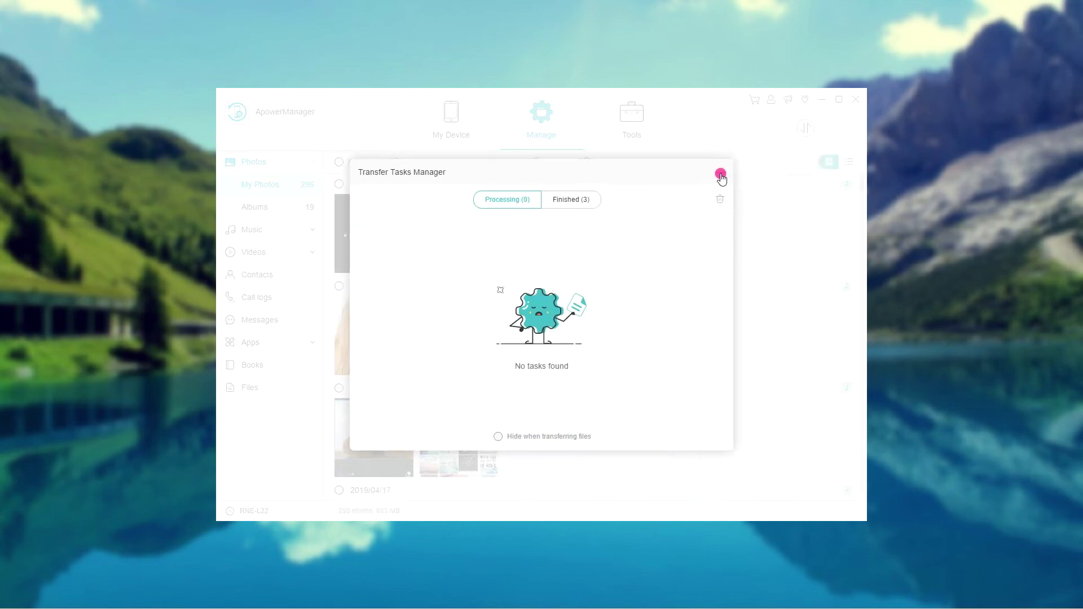
{"action": "left_click", "coordinate": [721, 174]}
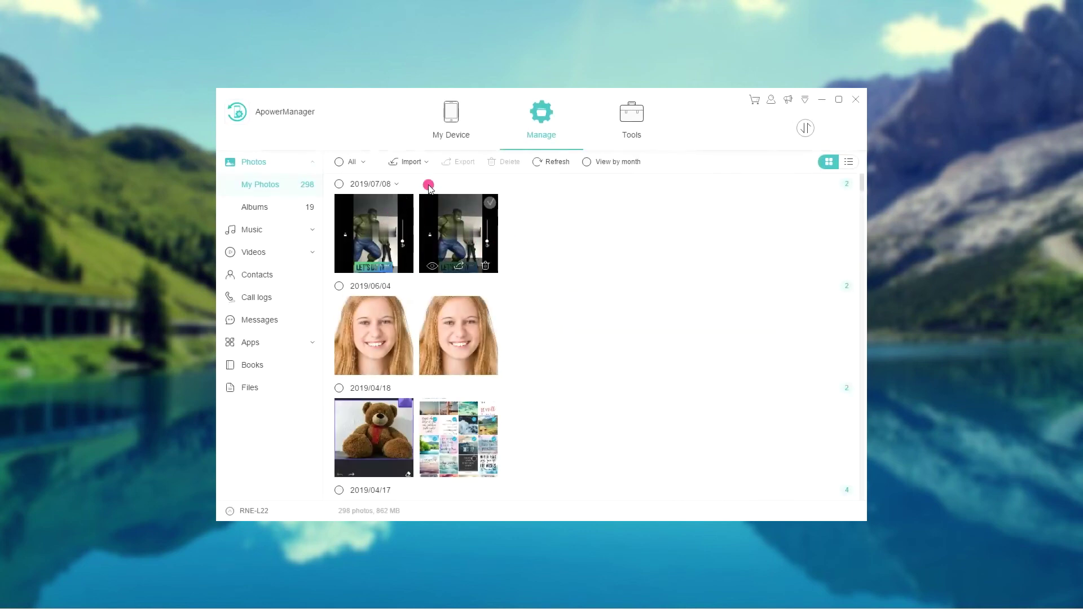